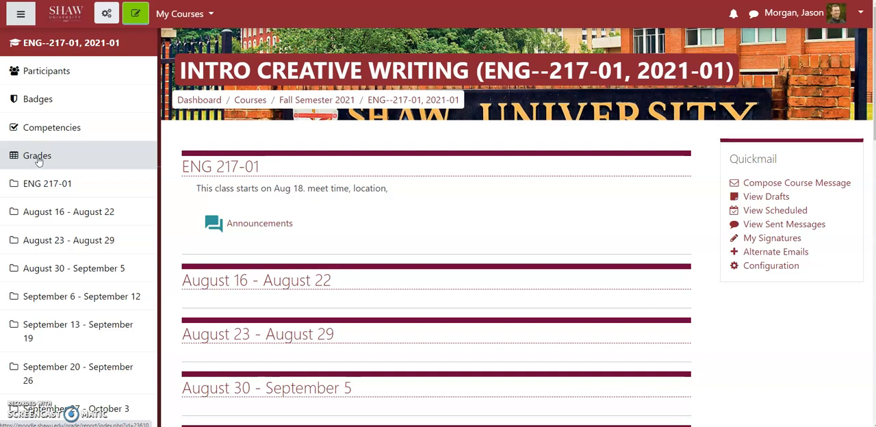
Open the Gradebook setup page for the ENG--217-01 course grades.
{"action": "left_click", "coordinate": [37, 156]}
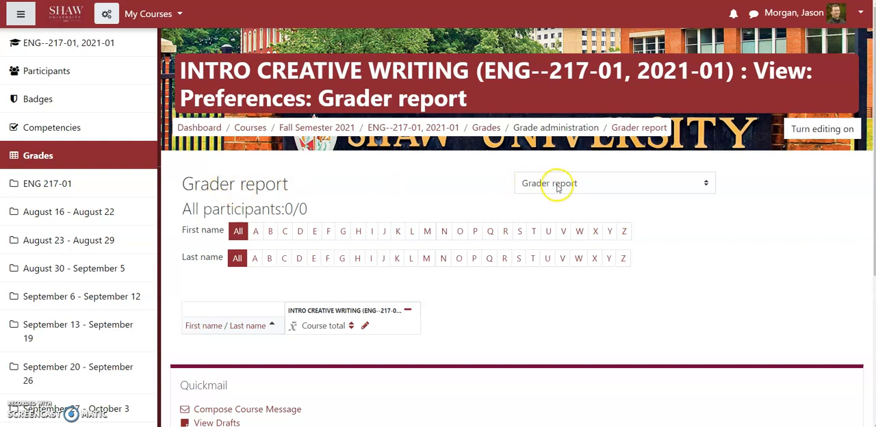
{"action": "left_click", "coordinate": [558, 185]}
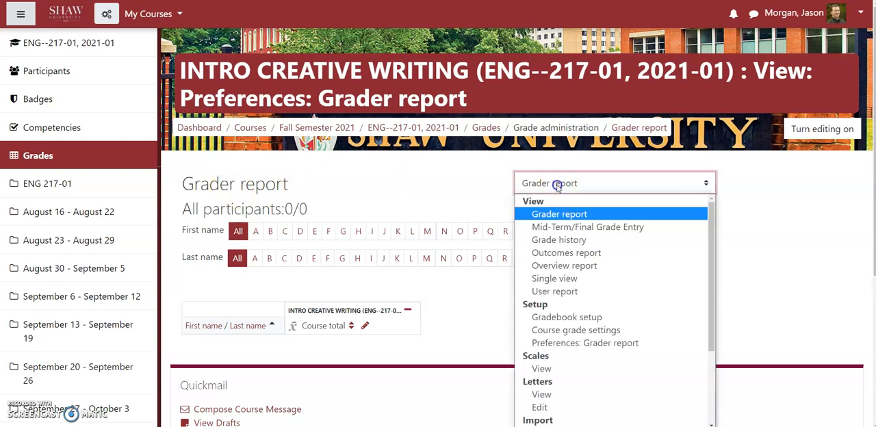
{"action": "left_click", "coordinate": [558, 317]}
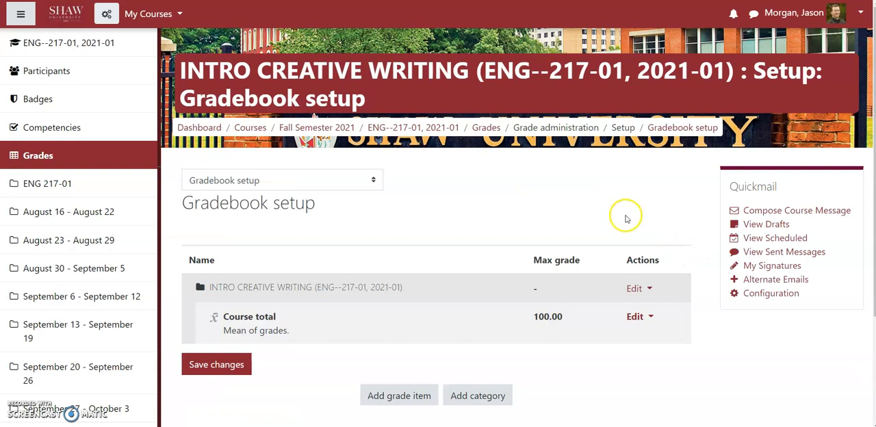
Set the aggregation of the top-level INTRO CREATIVE WRITING course category to Weighted mean of grades and save it.
{"action": "scroll", "coordinate": [574, 192], "scroll_direction": "down", "scroll_amount": 1}
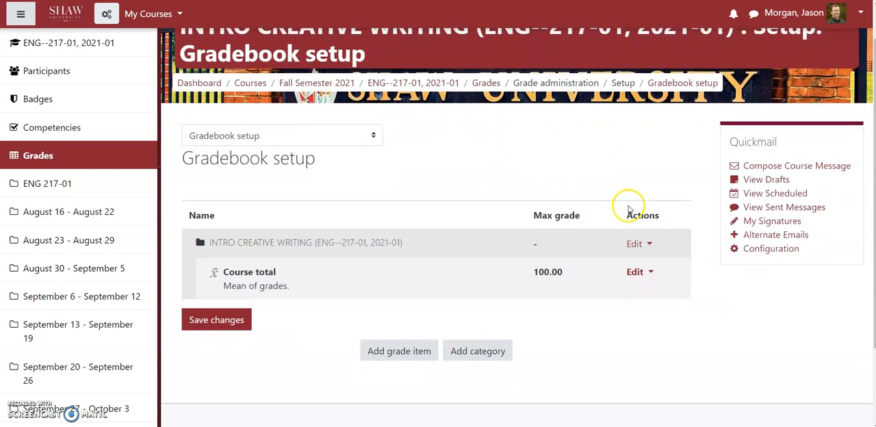
{"action": "left_click", "coordinate": [633, 245]}
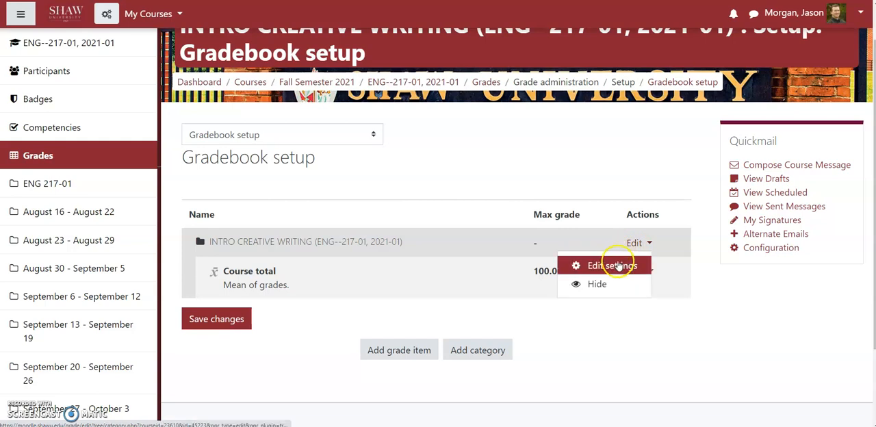
{"action": "left_click", "coordinate": [611, 265]}
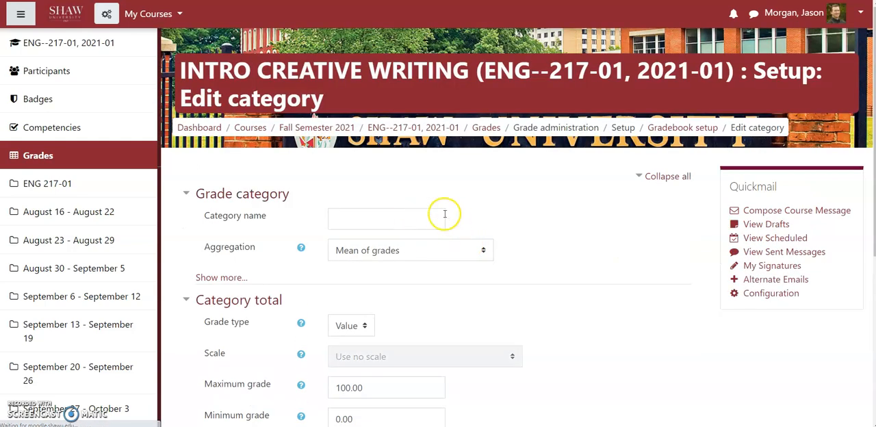
{"action": "left_click", "coordinate": [361, 255]}
{"action": "left_click", "coordinate": [367, 282]}
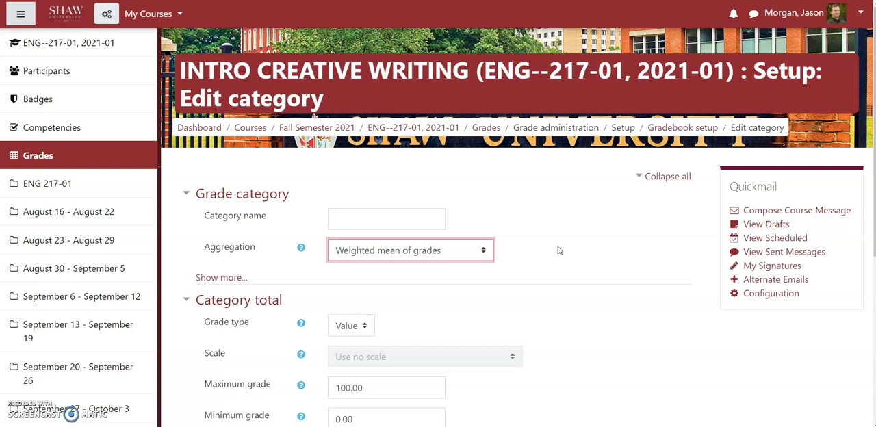
{"action": "left_click", "coordinate": [583, 249]}
{"action": "scroll", "coordinate": [580, 246], "scroll_direction": "down", "scroll_amount": 3}
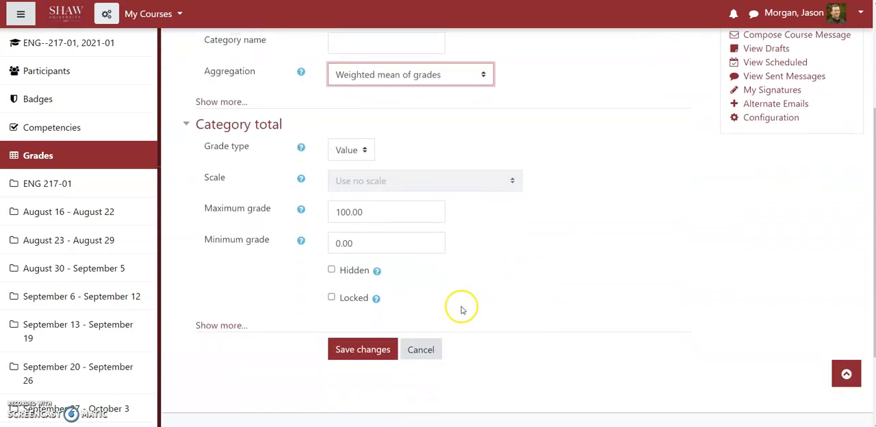
{"action": "left_click", "coordinate": [363, 346]}
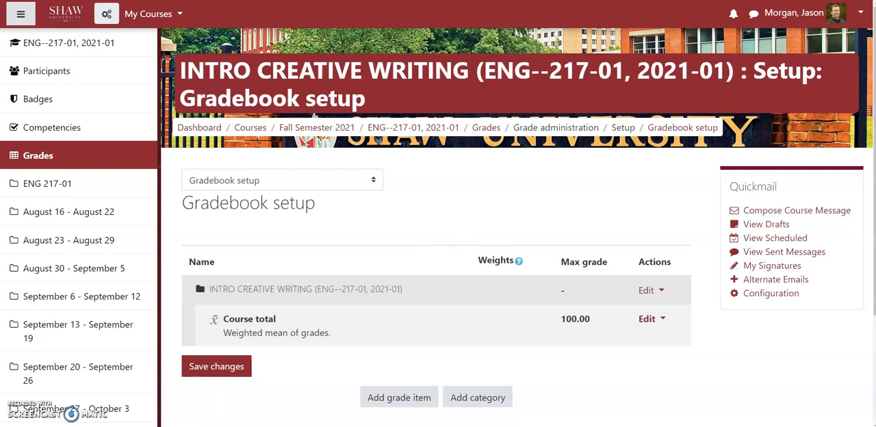
Switch to the syllabus template in Word and copy the "Attendance" entry from the course grading assessment table.
{"action": "mouse_move", "coordinate": [142, 426]}
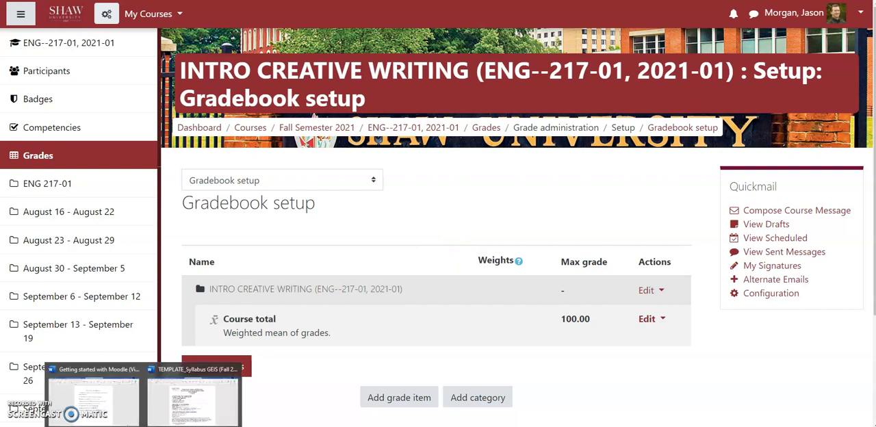
{"action": "left_click", "coordinate": [191, 405]}
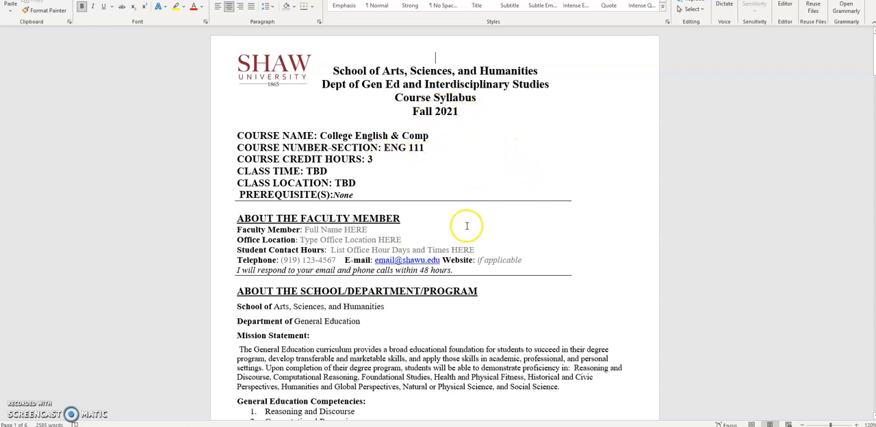
{"action": "scroll", "coordinate": [468, 226], "scroll_direction": "down", "scroll_amount": 2}
{"action": "scroll", "coordinate": [468, 227], "scroll_direction": "down", "scroll_amount": 15}
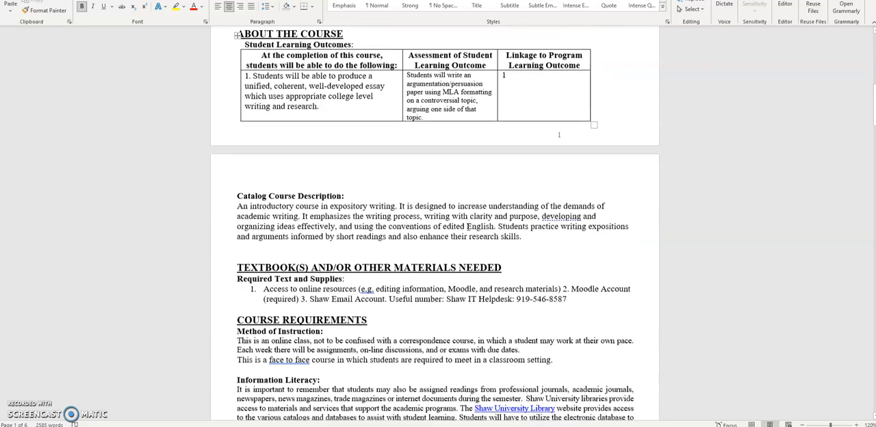
{"action": "scroll", "coordinate": [468, 226], "scroll_direction": "down", "scroll_amount": 14}
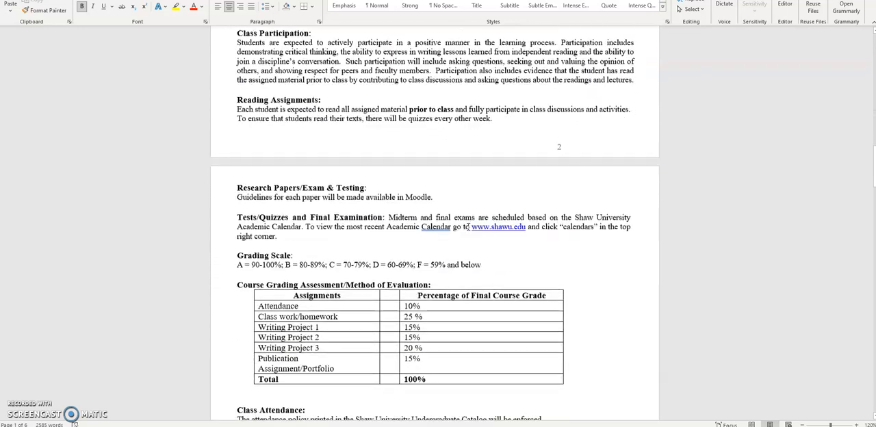
{"action": "scroll", "coordinate": [468, 226], "scroll_direction": "down", "scroll_amount": 1}
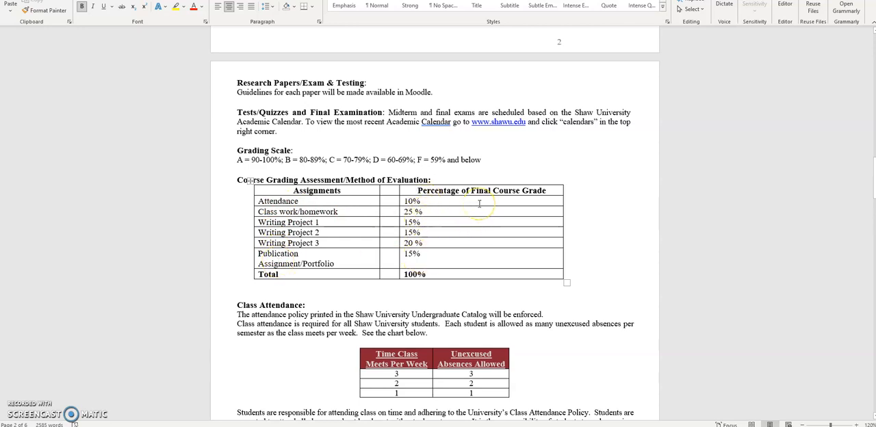
{"action": "left_click_drag", "start_coordinate": [300, 200], "coordinate": [257, 201]}
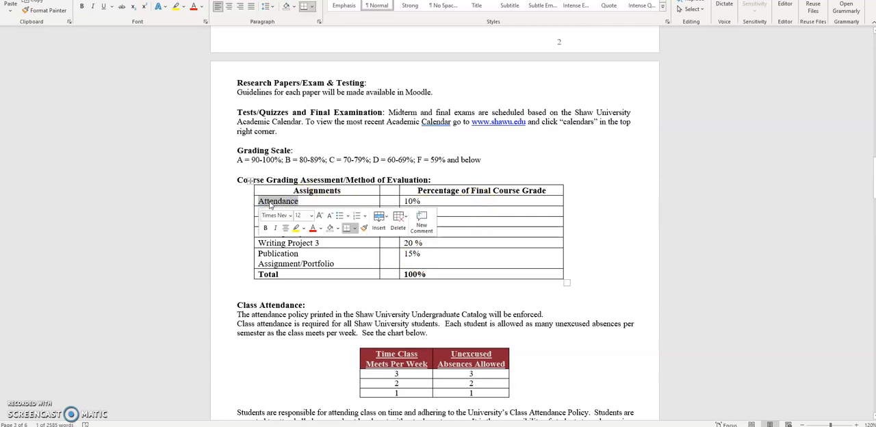
{"action": "right_click", "coordinate": [271, 204]}
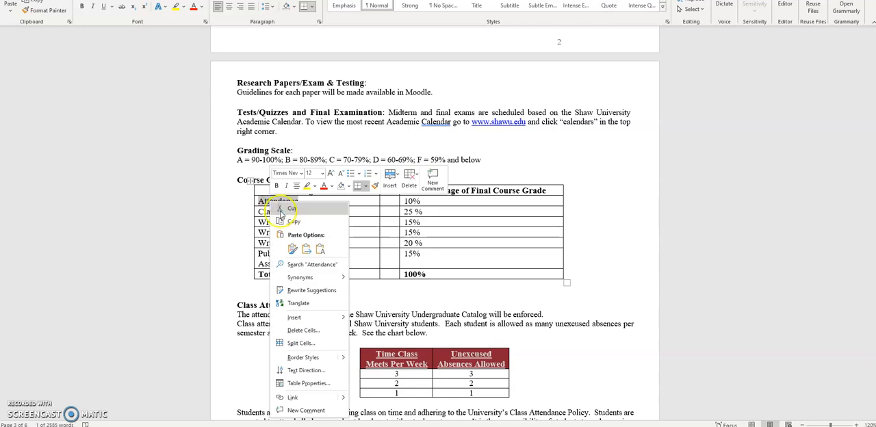
{"action": "left_click", "coordinate": [285, 221]}
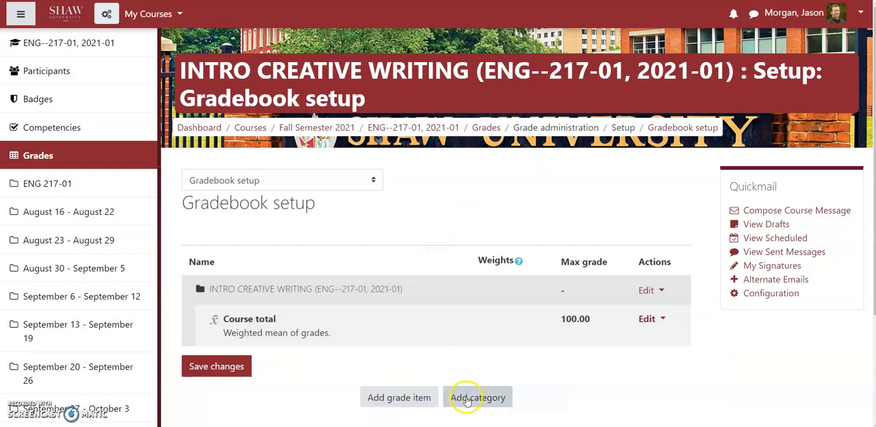
Back in Moodle, add a grade category named "Attendance 10%" with Simple weighted mean of grades aggregation and save it.
{"action": "left_click", "coordinate": [466, 400]}
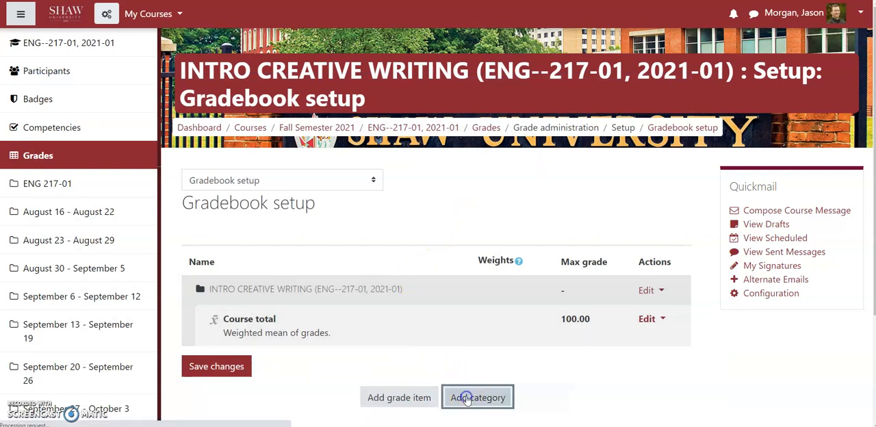
{"action": "left_click", "coordinate": [338, 217]}
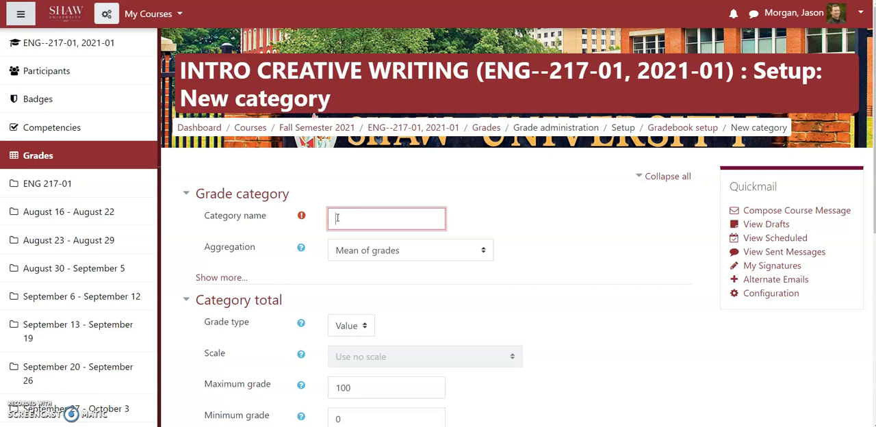
{"action": "type", "text": "Attendance 10%"}
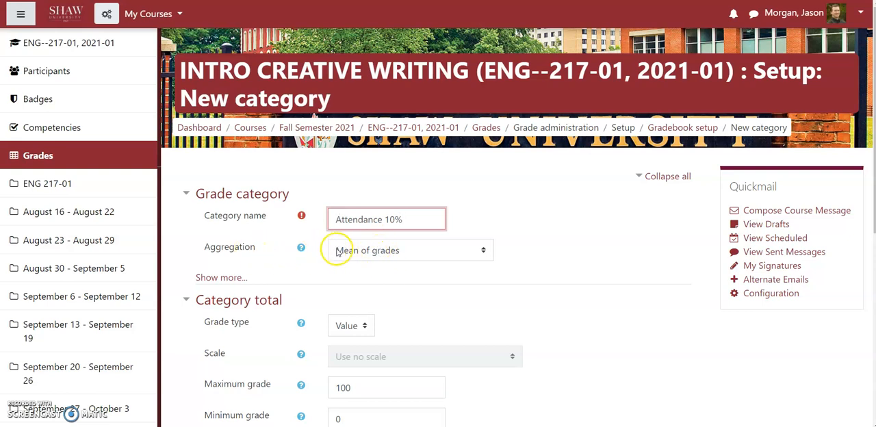
{"action": "left_click", "coordinate": [365, 250]}
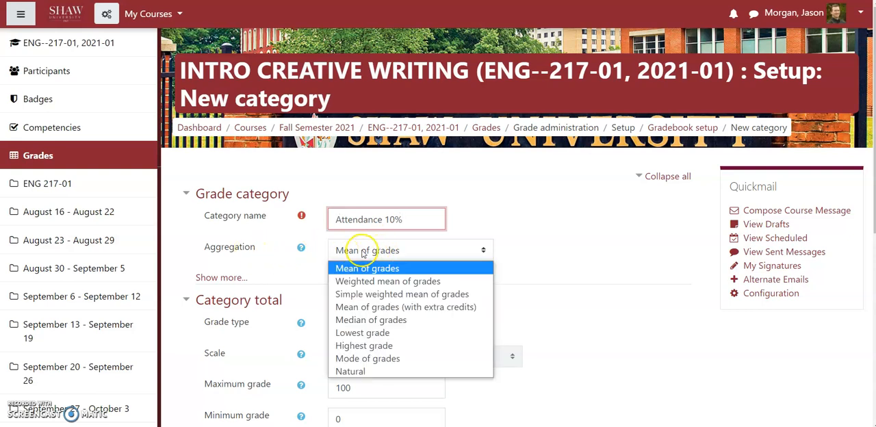
{"action": "left_click", "coordinate": [369, 295]}
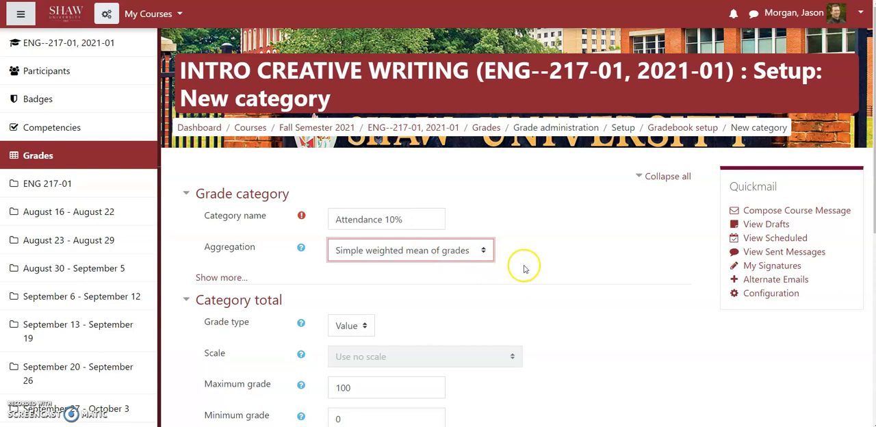
{"action": "scroll", "coordinate": [628, 269], "scroll_direction": "down", "scroll_amount": 2}
{"action": "scroll", "coordinate": [628, 269], "scroll_direction": "down", "scroll_amount": 1}
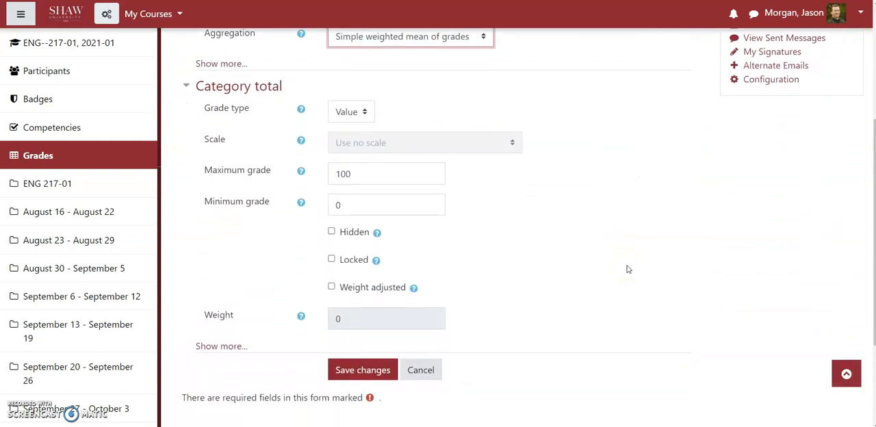
{"action": "scroll", "coordinate": [563, 221], "scroll_direction": "up", "scroll_amount": 3}
{"action": "scroll", "coordinate": [497, 307], "scroll_direction": "down", "scroll_amount": 4}
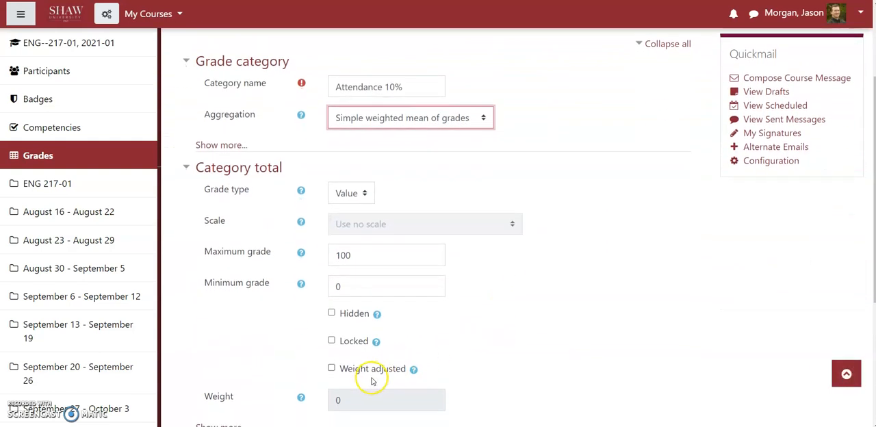
{"action": "left_click", "coordinate": [363, 313]}
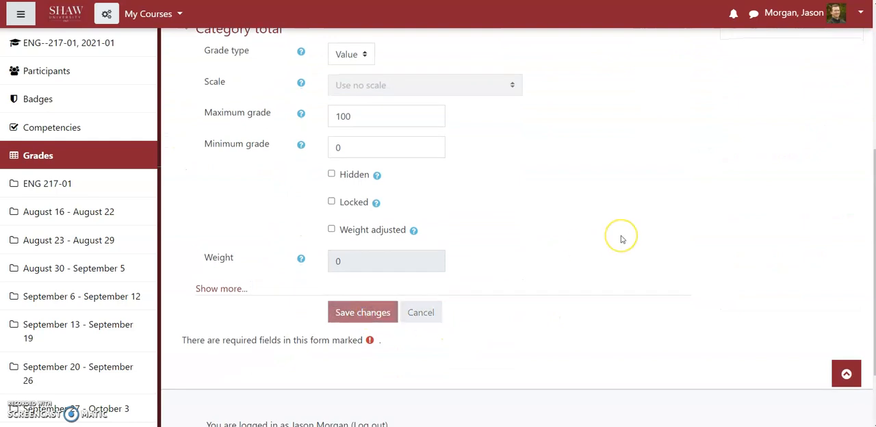
Set the weight of the Attendance 10% category to 0.1 and save the gradebook changes.
{"action": "scroll", "coordinate": [411, 233], "scroll_direction": "down", "scroll_amount": 1}
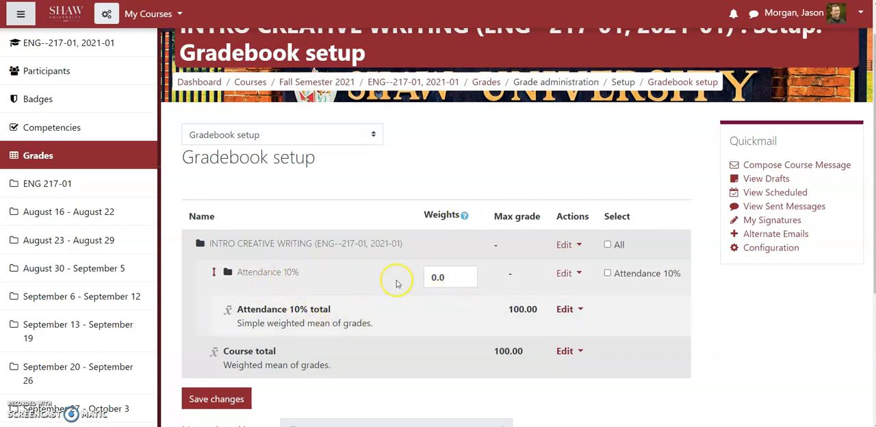
{"action": "left_click", "coordinate": [453, 277]}
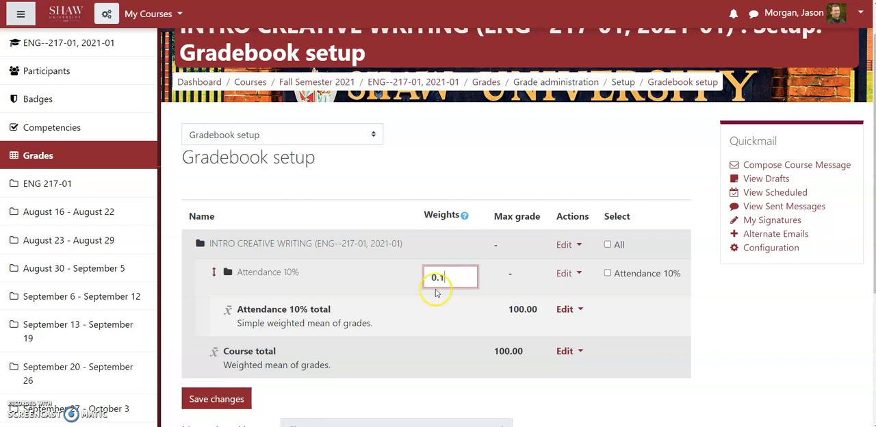
{"action": "left_click", "coordinate": [226, 399]}
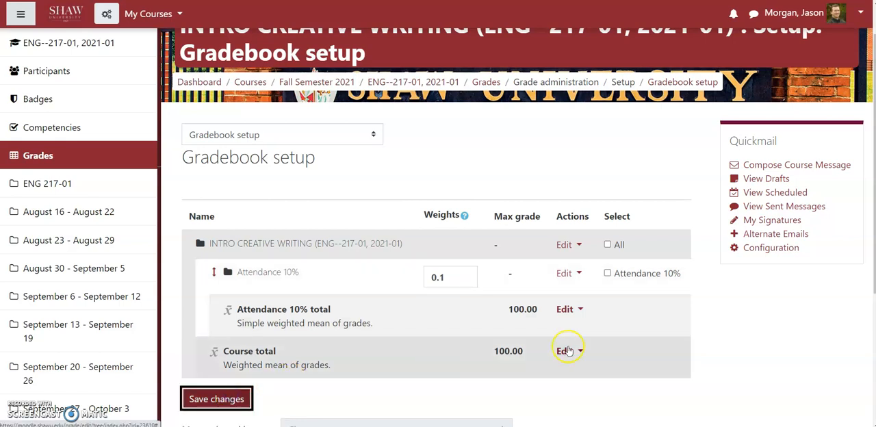
Switch to the Word syllabus and copy "Class work/homework" from the course grading assessment table.
{"action": "scroll", "coordinate": [513, 247], "scroll_direction": "down", "scroll_amount": 3}
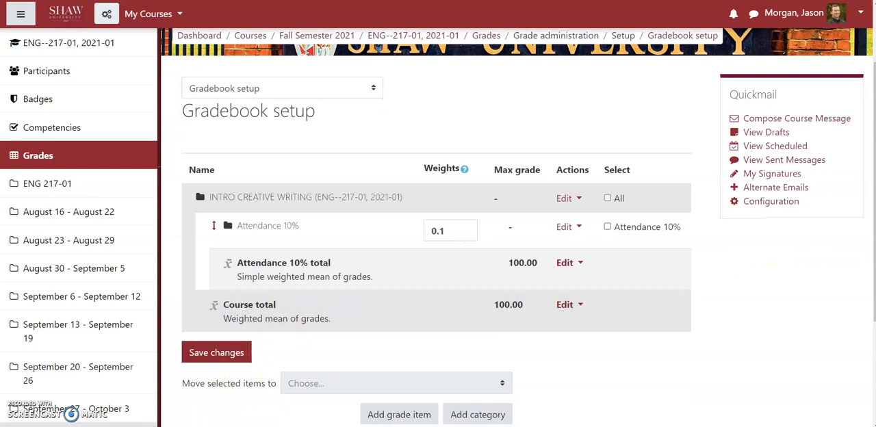
{"action": "mouse_move", "coordinate": [152, 419]}
{"action": "left_click", "coordinate": [177, 398]}
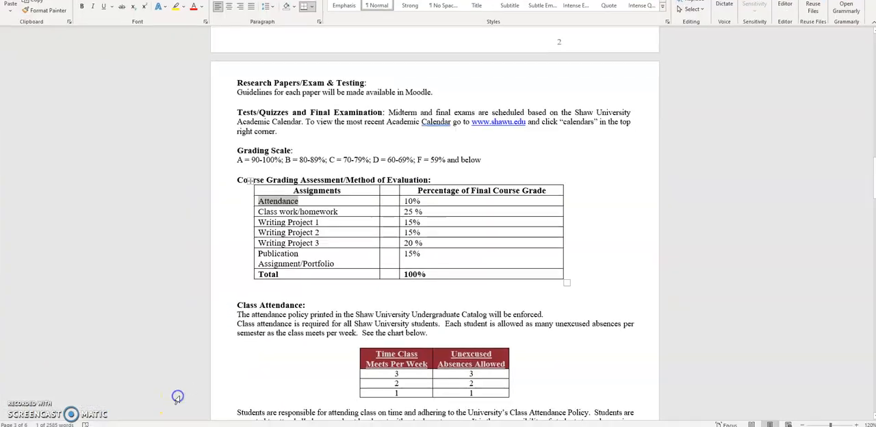
{"action": "left_click_drag", "start_coordinate": [340, 210], "coordinate": [260, 213]}
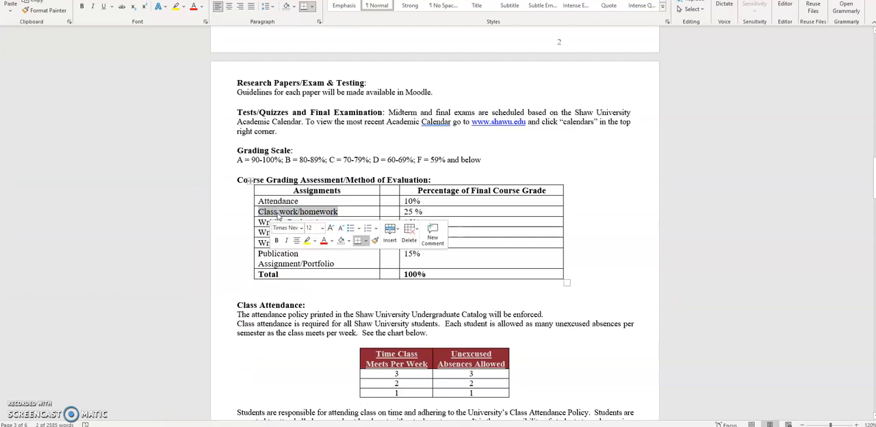
{"action": "right_click", "coordinate": [294, 217]}
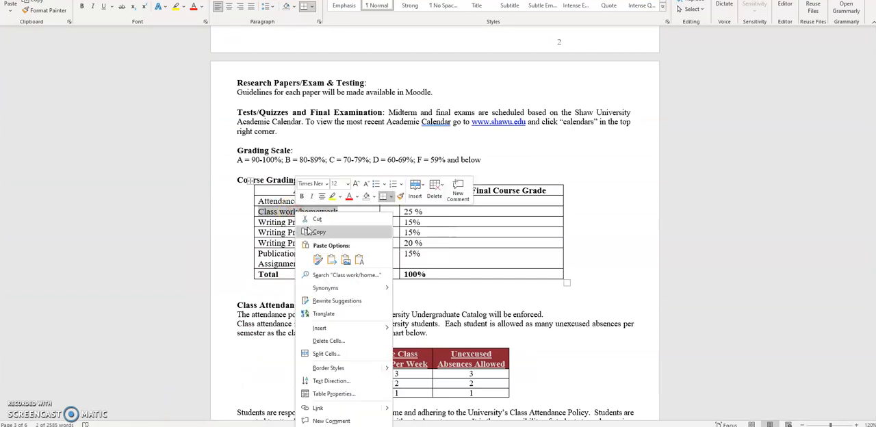
{"action": "left_click", "coordinate": [306, 231]}
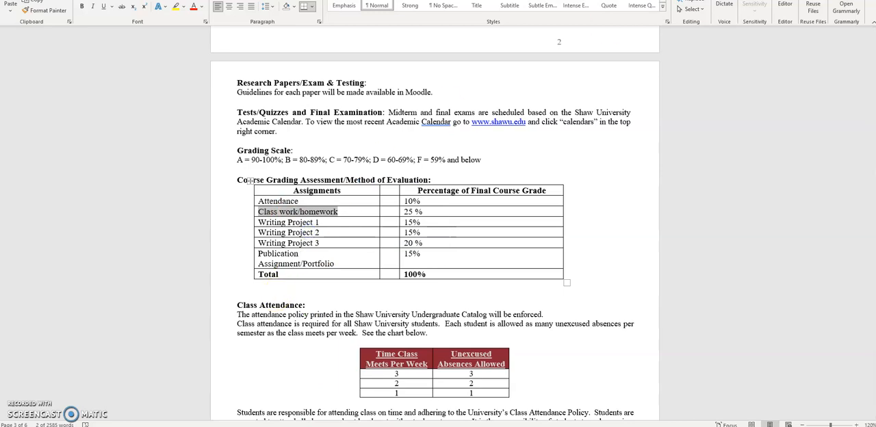
{"action": "key", "text": "alt+Tab"}
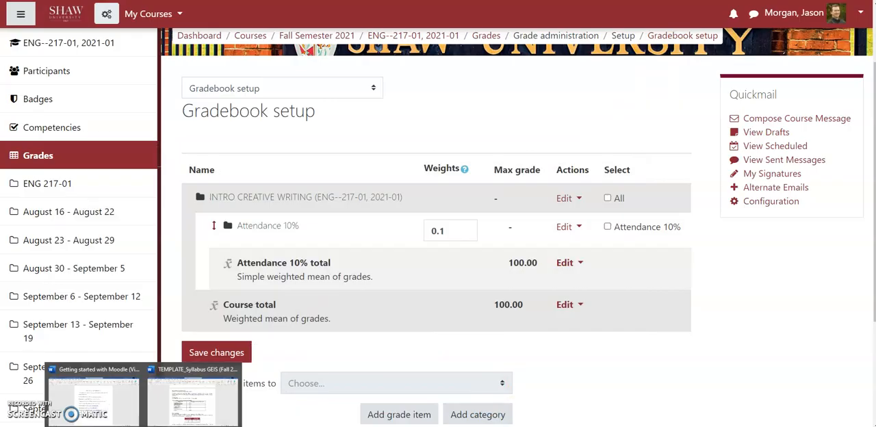
{"action": "left_click", "coordinate": [188, 403]}
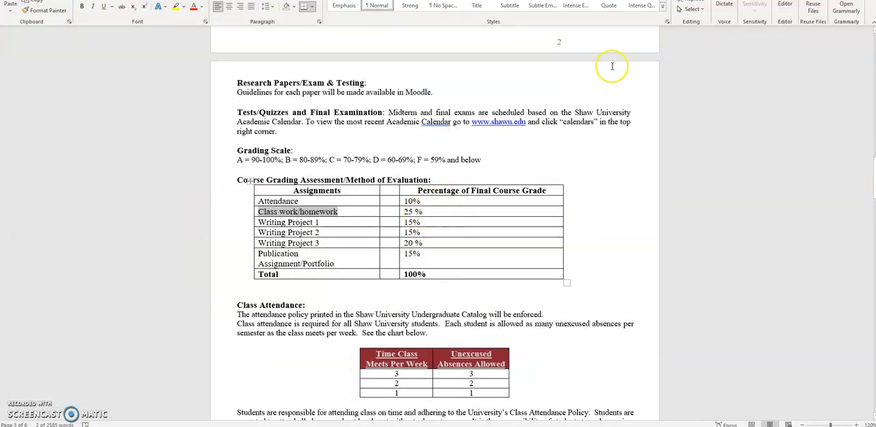
Back in Moodle, add a grade category named "Class work/homework" with Simple weighted mean of grades aggregation and save it.
{"action": "key", "text": "alt+Tab"}
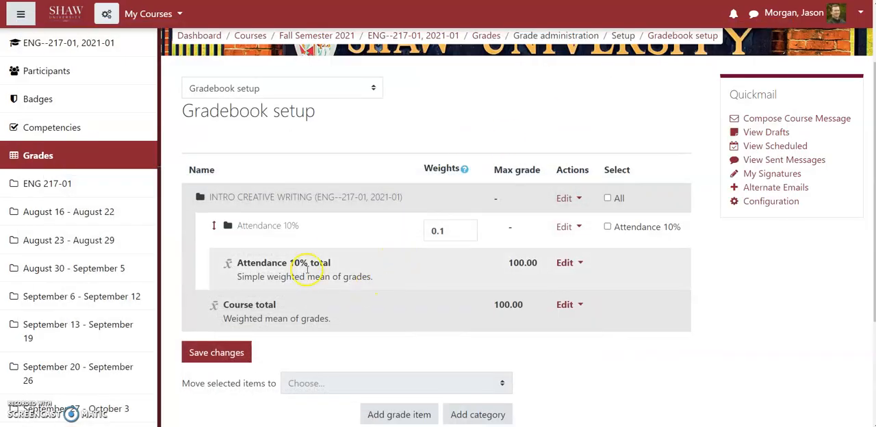
{"action": "left_click", "coordinate": [469, 419]}
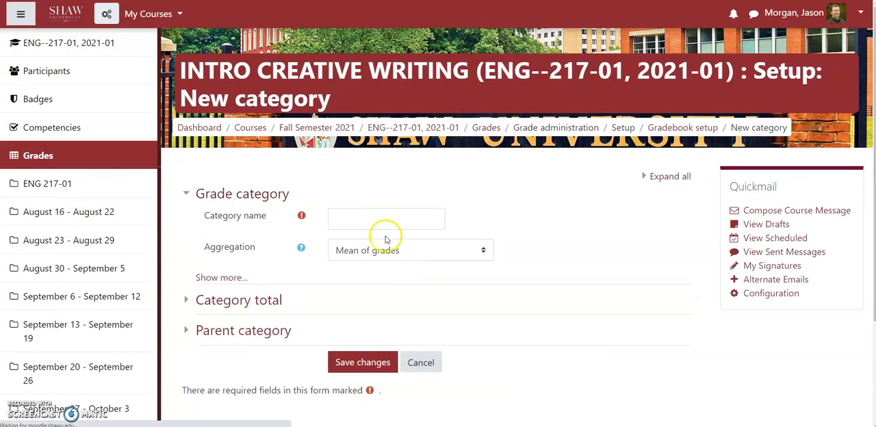
{"action": "left_click", "coordinate": [358, 215]}
{"action": "key", "text": "ctrl+v"}
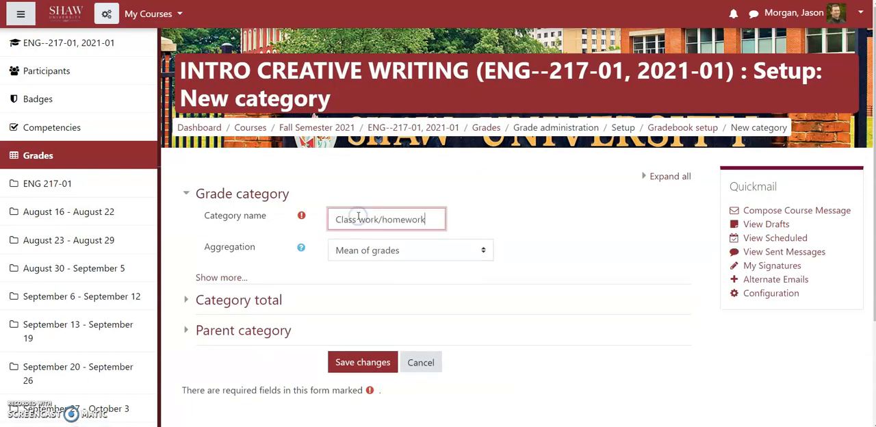
{"action": "left_click", "coordinate": [370, 250]}
{"action": "left_click", "coordinate": [373, 294]}
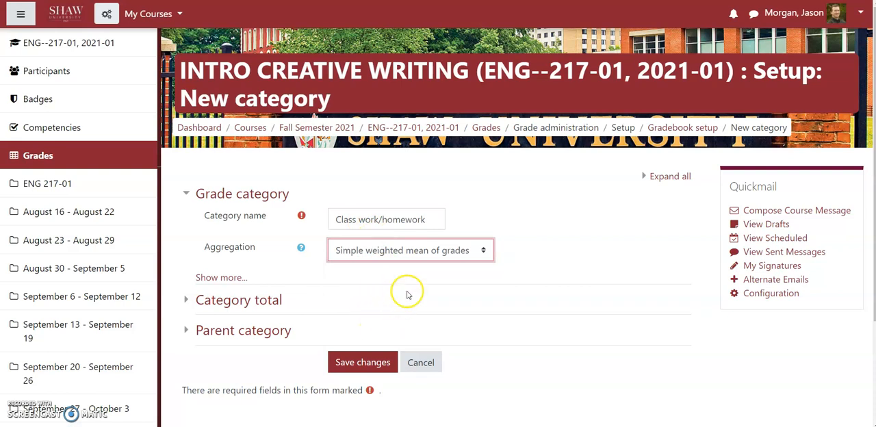
{"action": "scroll", "coordinate": [380, 300], "scroll_direction": "down", "scroll_amount": 1}
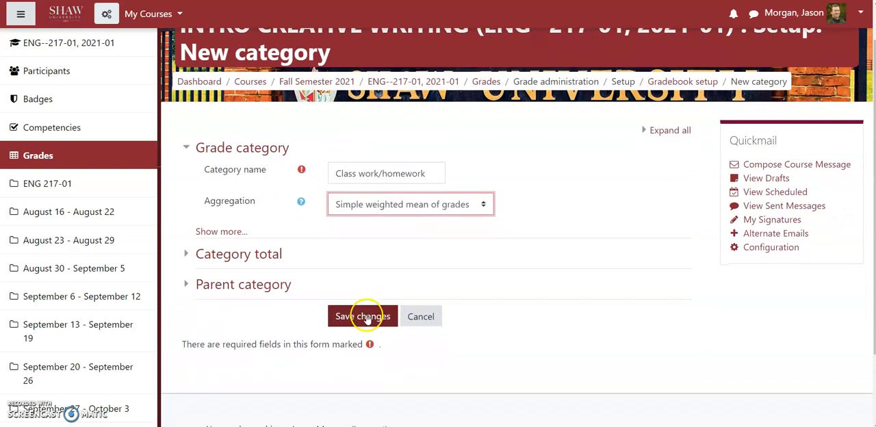
{"action": "left_click", "coordinate": [365, 316]}
Rename the Class work/homework category as "Class work/homework 25%" and save the category.
{"action": "scroll", "coordinate": [404, 286], "scroll_direction": "down", "scroll_amount": 3}
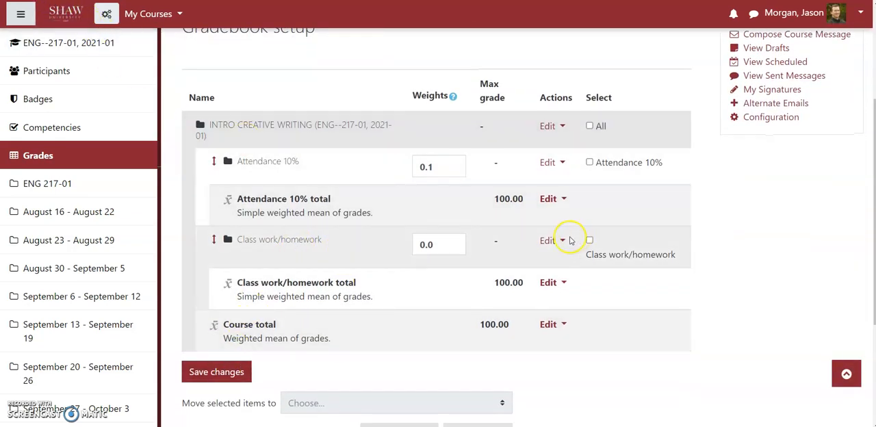
{"action": "left_click", "coordinate": [547, 240]}
{"action": "left_click", "coordinate": [529, 261]}
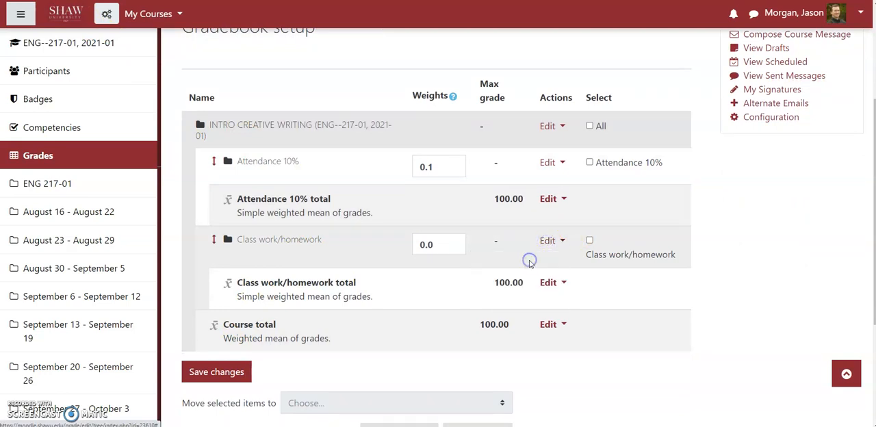
{"action": "left_click", "coordinate": [430, 217]}
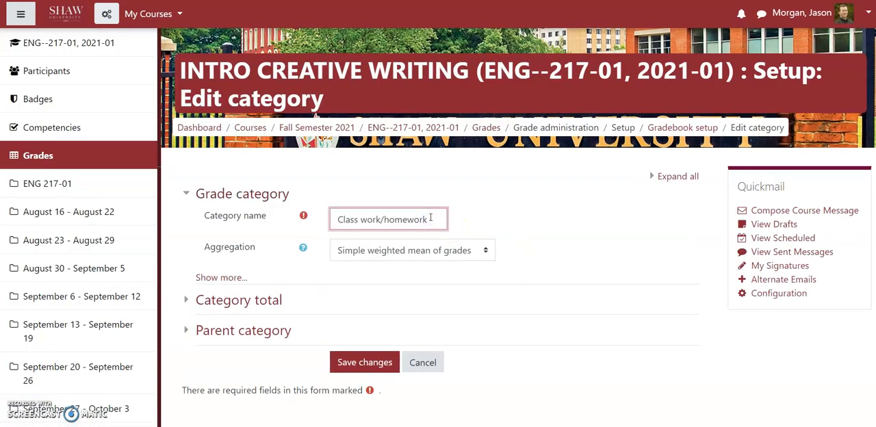
{"action": "key", "text": "alt+space"}
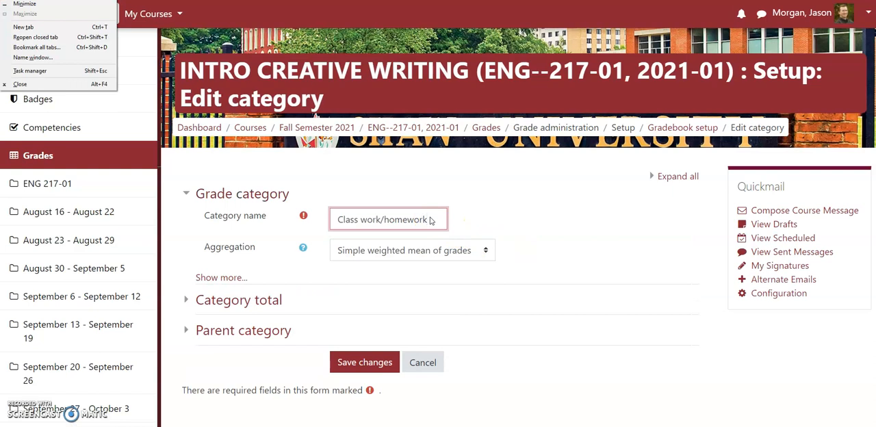
{"action": "key", "text": "Escape"}
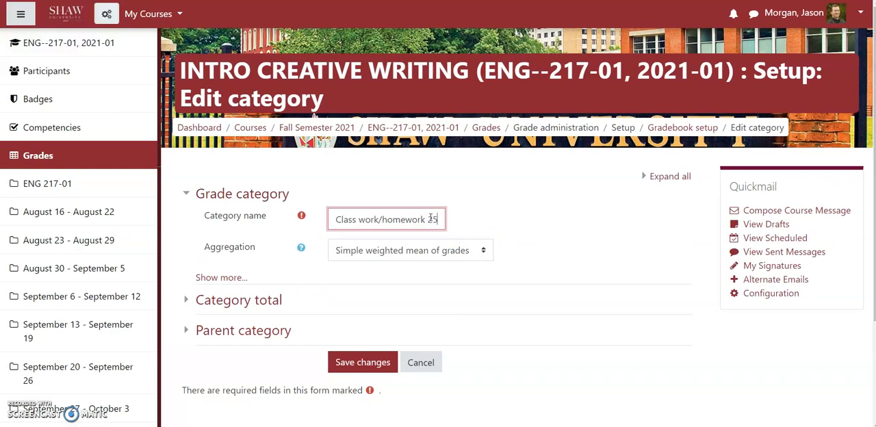
{"action": "type", "text": "25%"}
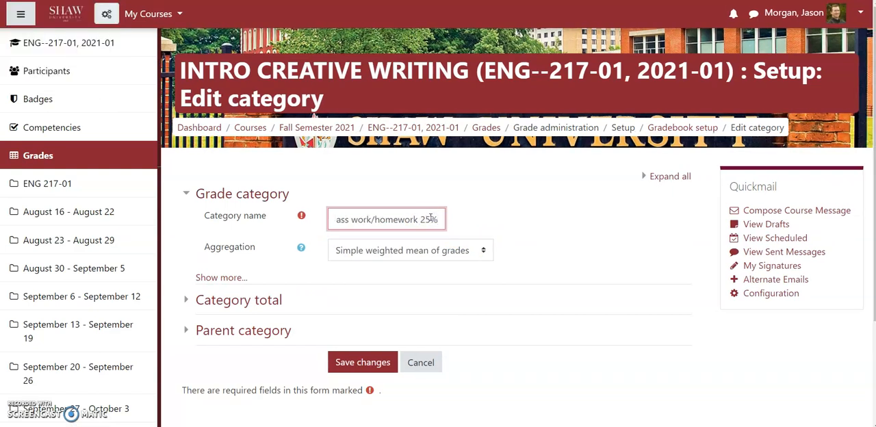
{"action": "left_click", "coordinate": [376, 360]}
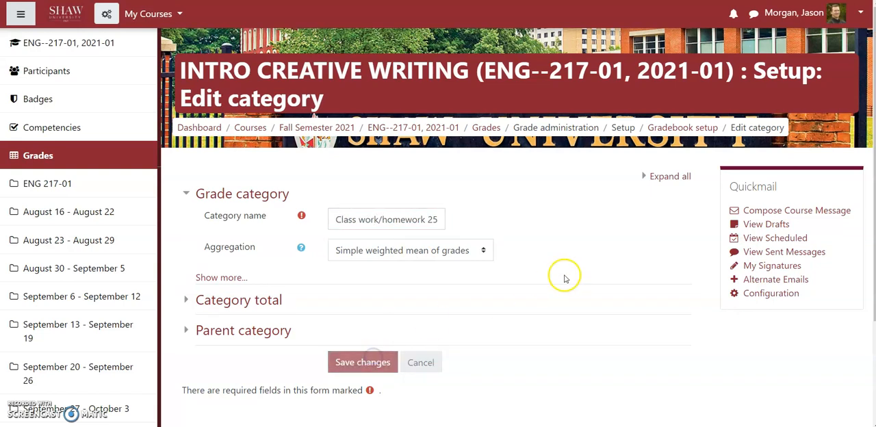
Set the weight of the Class work/homework 25% category to 0.25 and save the gradebook changes.
{"action": "scroll", "coordinate": [564, 278], "scroll_direction": "down", "scroll_amount": 3}
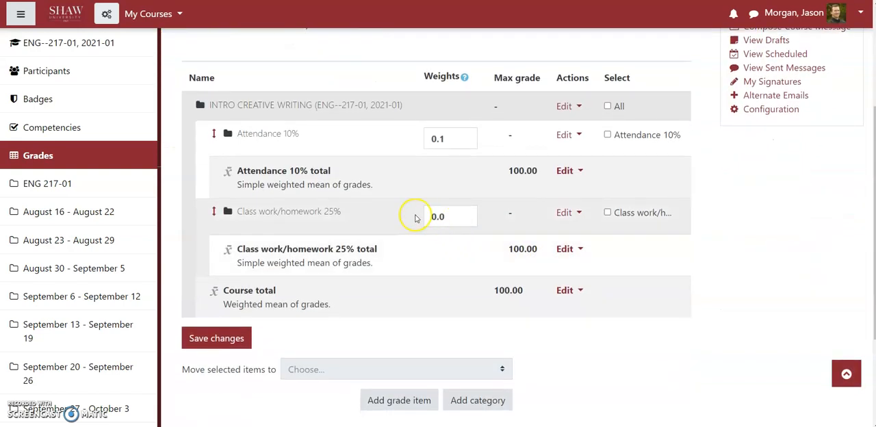
{"action": "left_click", "coordinate": [455, 215]}
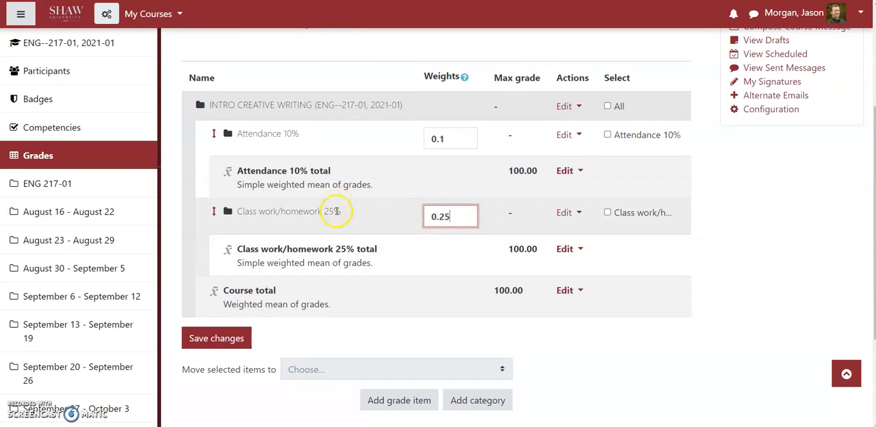
{"action": "left_click", "coordinate": [230, 342]}
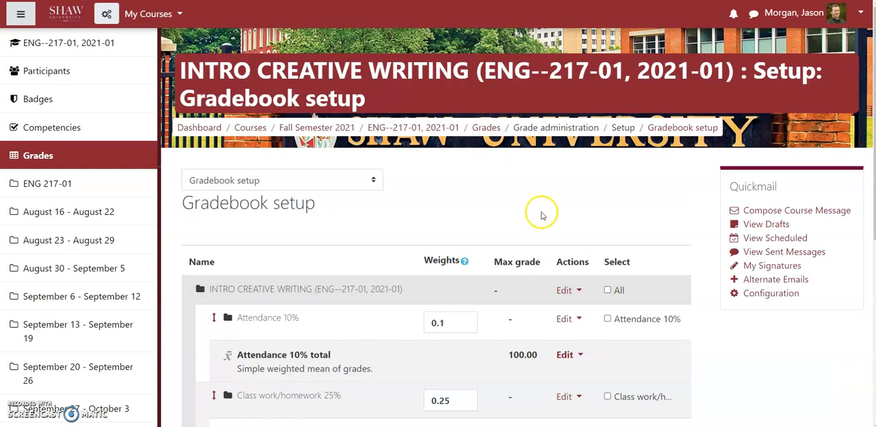
{"action": "scroll", "coordinate": [544, 217], "scroll_direction": "down", "scroll_amount": 2}
{"action": "scroll", "coordinate": [543, 217], "scroll_direction": "up", "scroll_amount": 1}
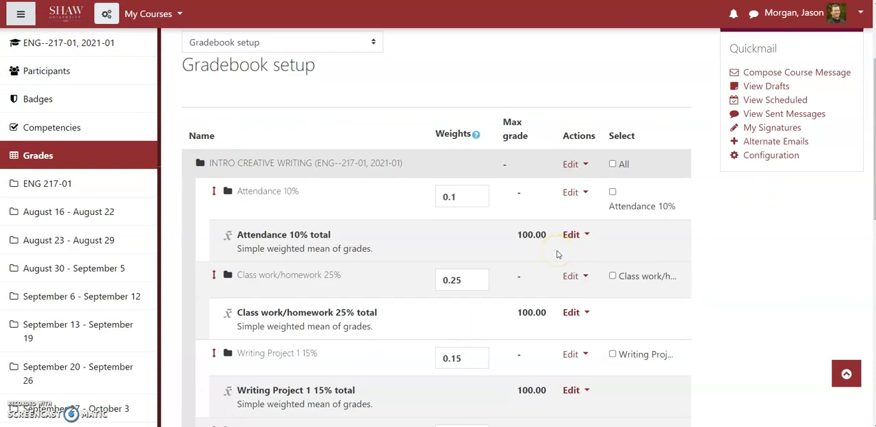
Compare the gradebook's category names and weights, including the writing projects and Publication Assignment/Portfolio, with the grading table in the Word syllabus.
{"action": "scroll", "coordinate": [557, 250], "scroll_direction": "down", "scroll_amount": 2}
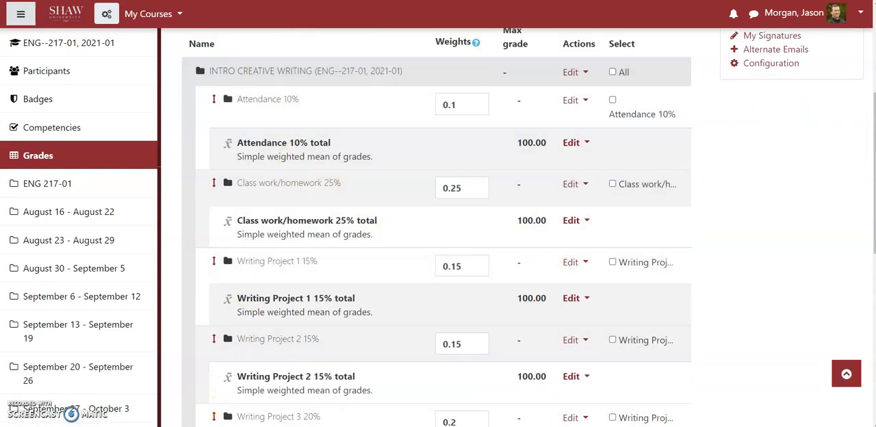
{"action": "left_click", "coordinate": [186, 401]}
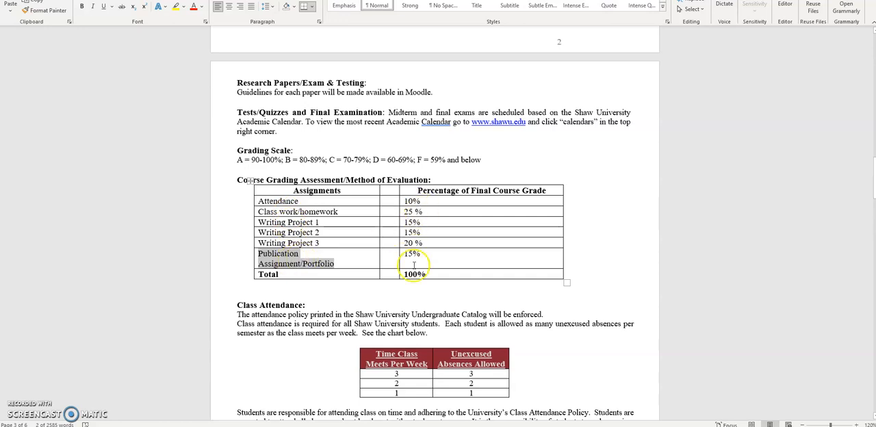
{"action": "key", "text": "alt+Tab"}
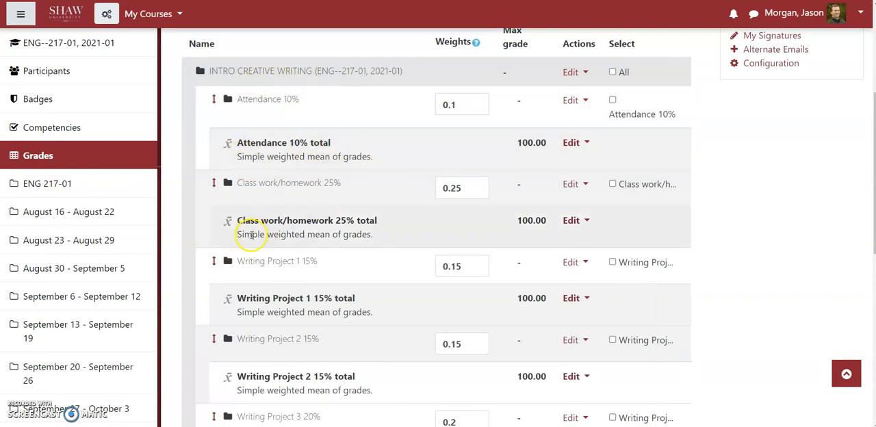
{"action": "scroll", "coordinate": [384, 232], "scroll_direction": "down", "scroll_amount": 3}
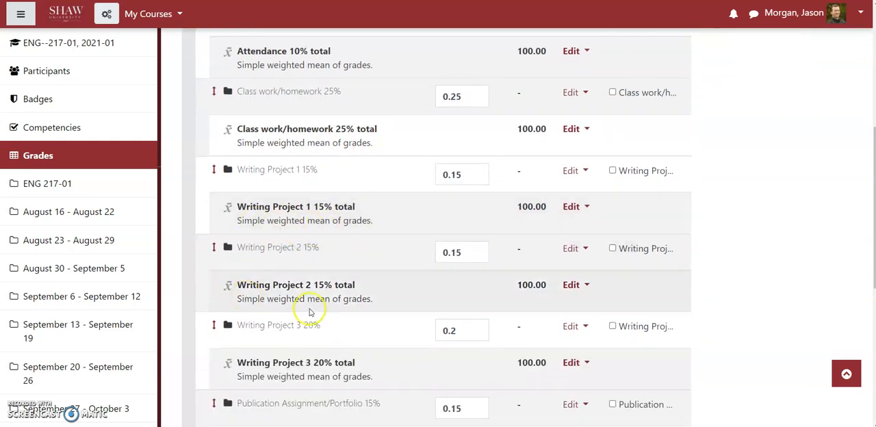
{"action": "scroll", "coordinate": [385, 275], "scroll_direction": "down", "scroll_amount": 3}
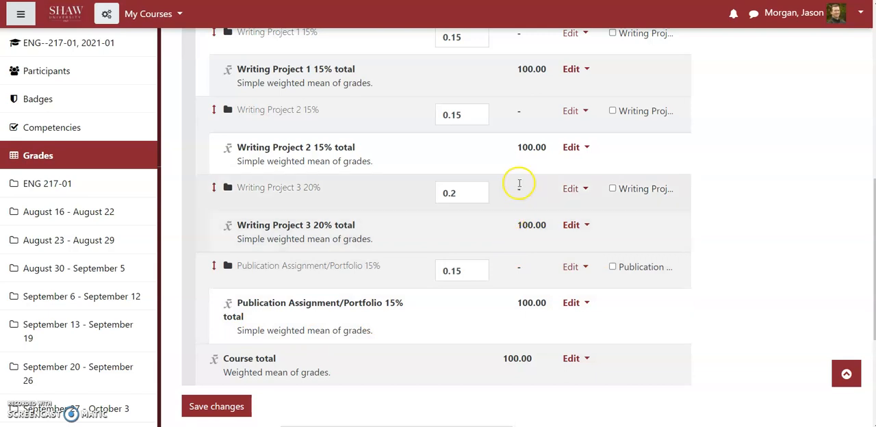
{"action": "scroll", "coordinate": [470, 204], "scroll_direction": "up", "scroll_amount": 10}
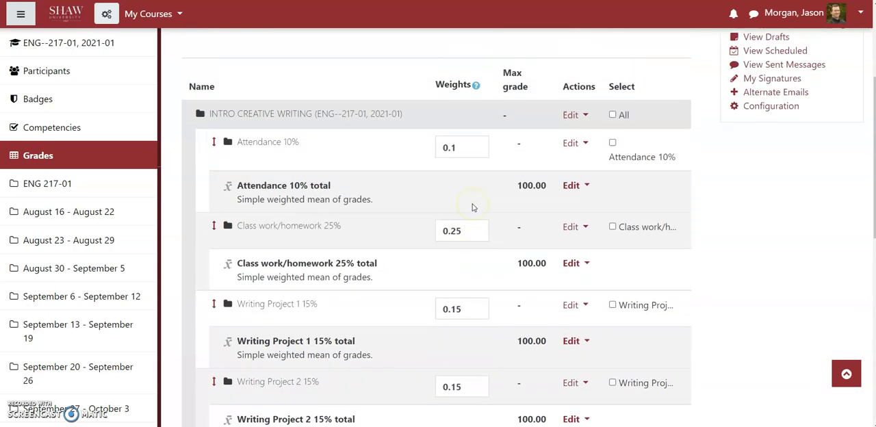
{"action": "scroll", "coordinate": [472, 207], "scroll_direction": "down", "scroll_amount": 10}
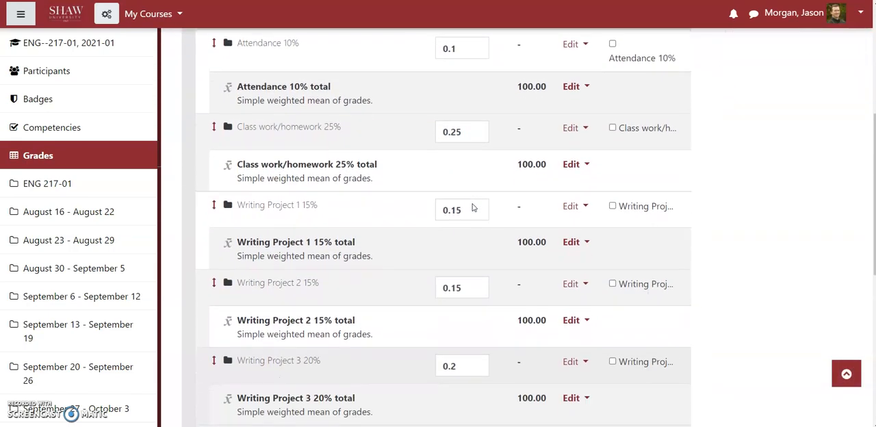
{"action": "scroll", "coordinate": [472, 213], "scroll_direction": "down", "scroll_amount": 2}
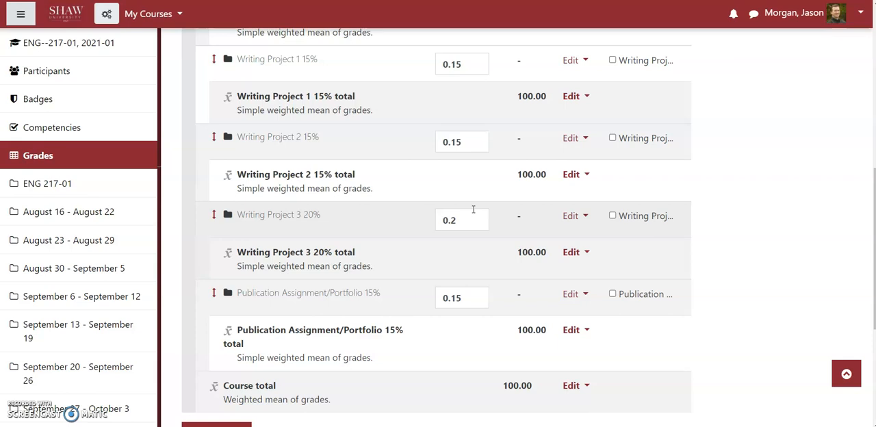
{"action": "scroll", "coordinate": [468, 251], "scroll_direction": "down", "scroll_amount": 3}
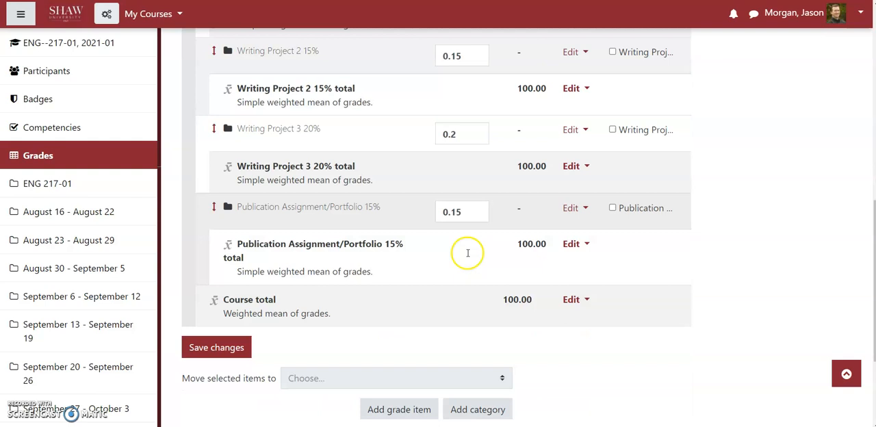
Save the gradebook changes and review the weights and maximum grades of all categories from Attendance to Publication Assignment/Portfolio.
{"action": "left_click", "coordinate": [226, 249]}
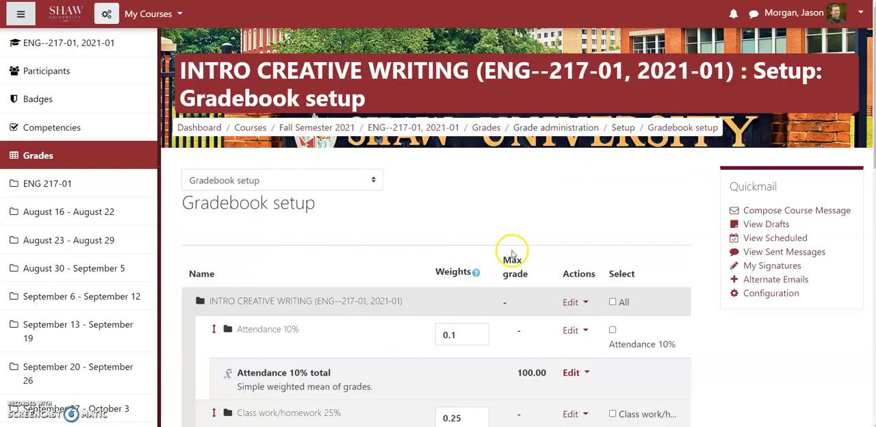
{"action": "scroll", "coordinate": [504, 248], "scroll_direction": "down", "scroll_amount": 3}
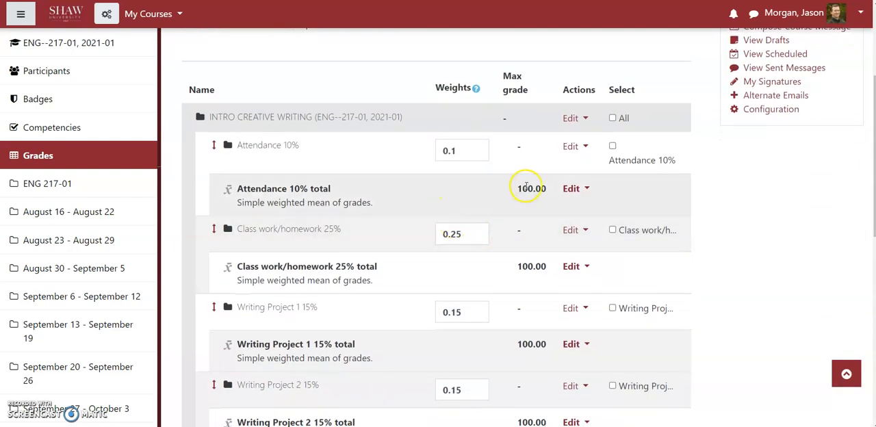
{"action": "scroll", "coordinate": [561, 199], "scroll_direction": "down", "scroll_amount": 1}
{"action": "scroll", "coordinate": [524, 197], "scroll_direction": "down", "scroll_amount": 5}
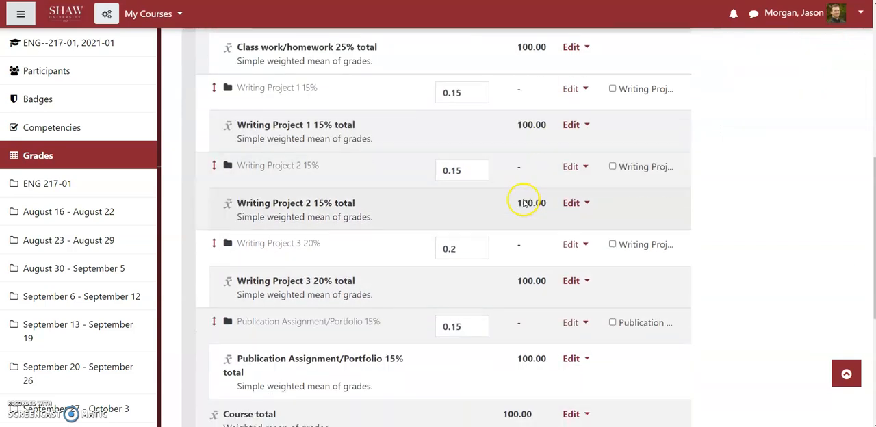
{"action": "scroll", "coordinate": [521, 201], "scroll_direction": "up", "scroll_amount": 2}
{"action": "scroll", "coordinate": [522, 200], "scroll_direction": "up", "scroll_amount": 2}
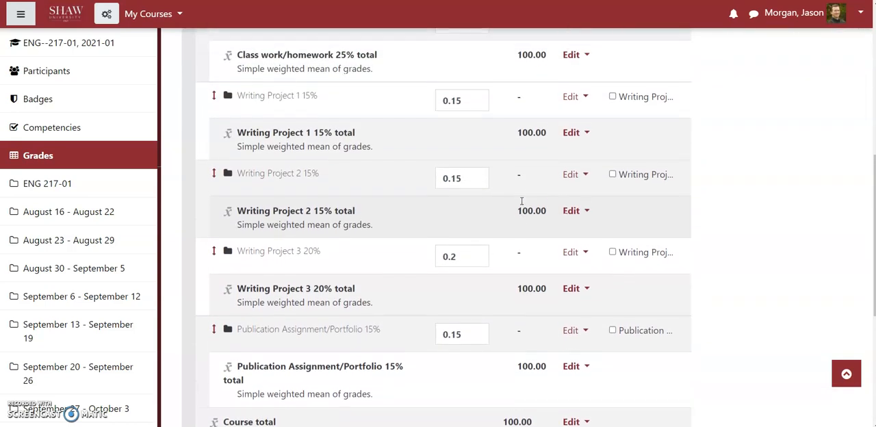
{"action": "scroll", "coordinate": [488, 198], "scroll_direction": "up", "scroll_amount": 2}
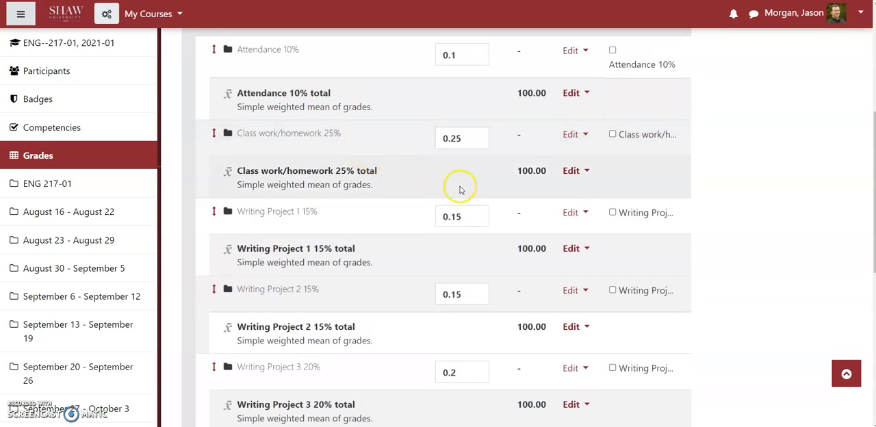
{"action": "scroll", "coordinate": [412, 215], "scroll_direction": "up", "scroll_amount": 4}
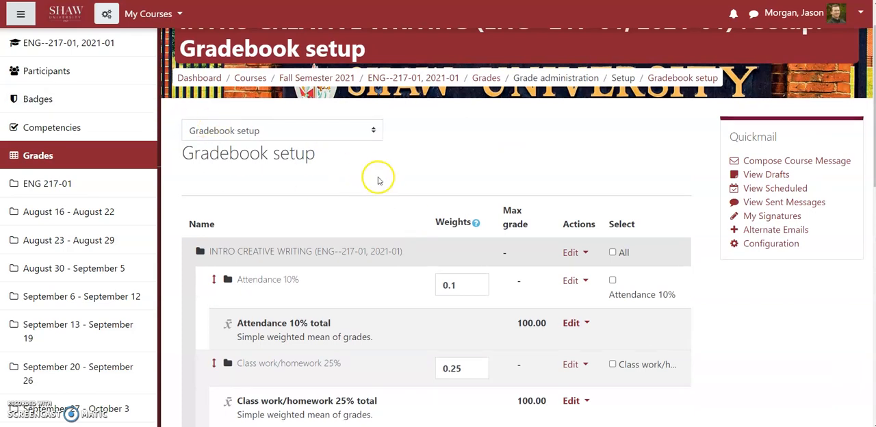
{"action": "left_click", "coordinate": [21, 14]}
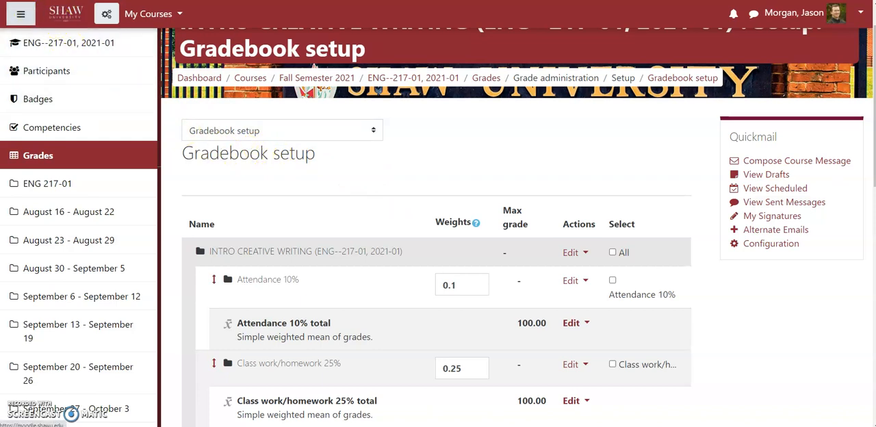